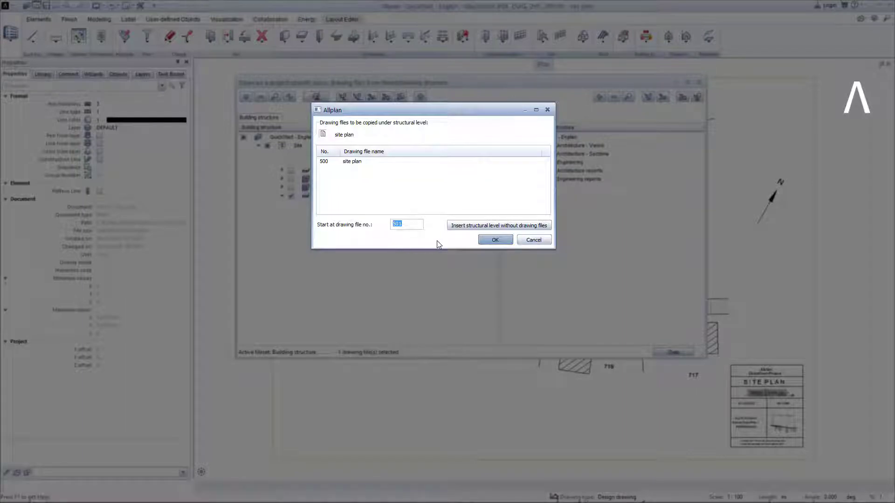
# - Paste the site plan copy starting at drawing file number 501 and rename drawing file 500 as "site plan original"
pyautogui.click(485, 240)
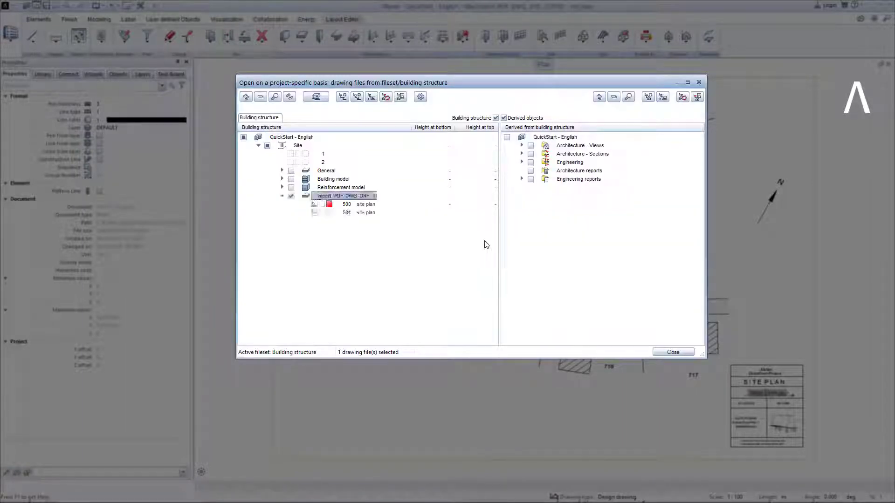
pyautogui.rightClick(374, 205)
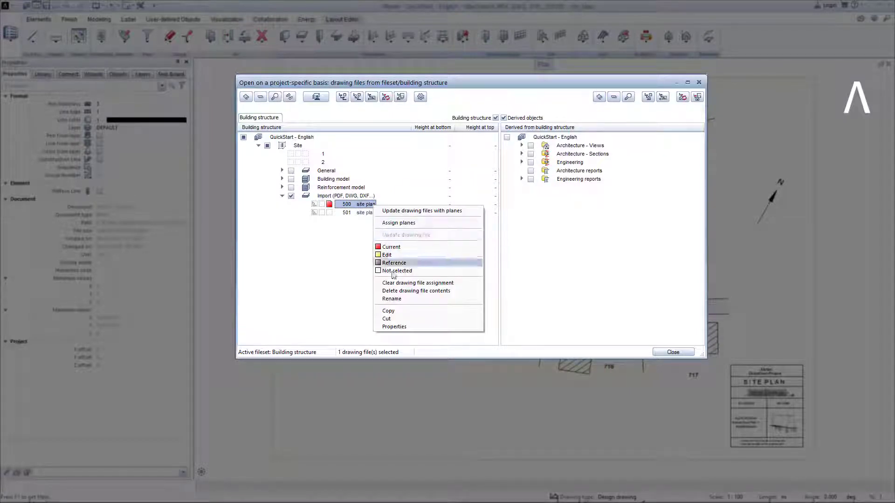
pyautogui.click(397, 298)
pyautogui.click(376, 205)
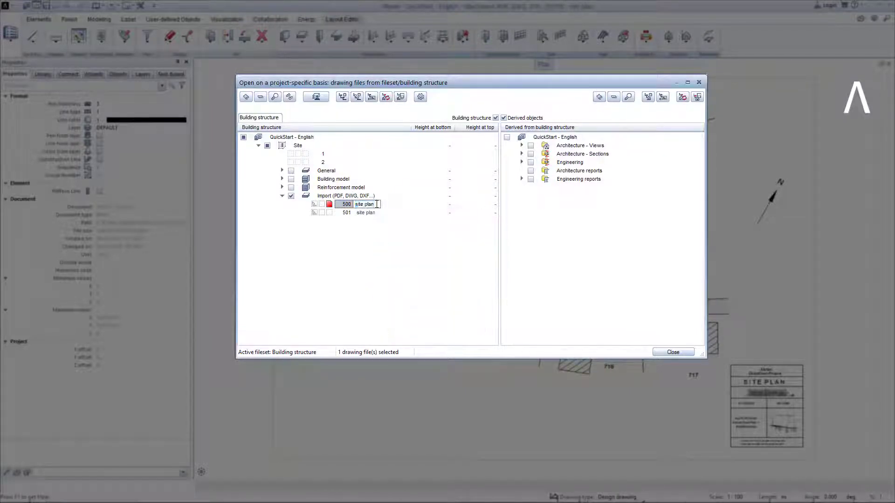
pyautogui.write('original')
pyautogui.press('Return')
# - Rename drawing file 501 as "site plan working copy"
pyautogui.rightClick(367, 213)
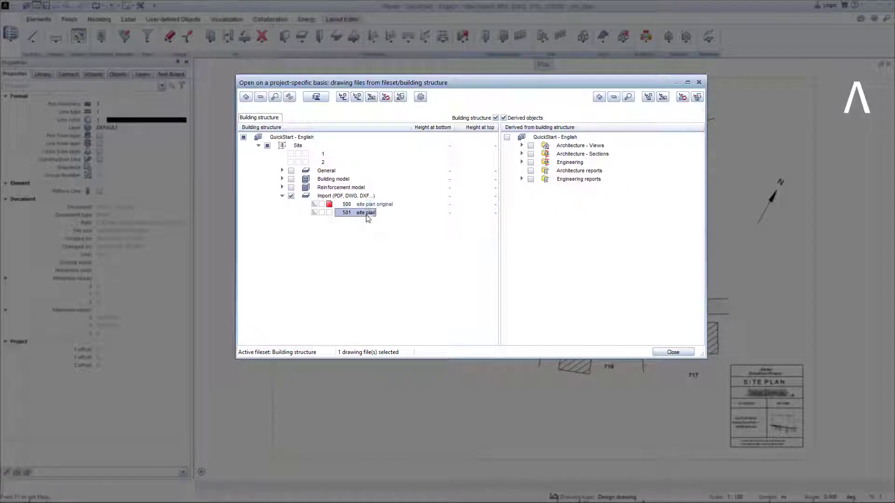
pyautogui.click(388, 309)
pyautogui.click(378, 214)
pyautogui.write('working')
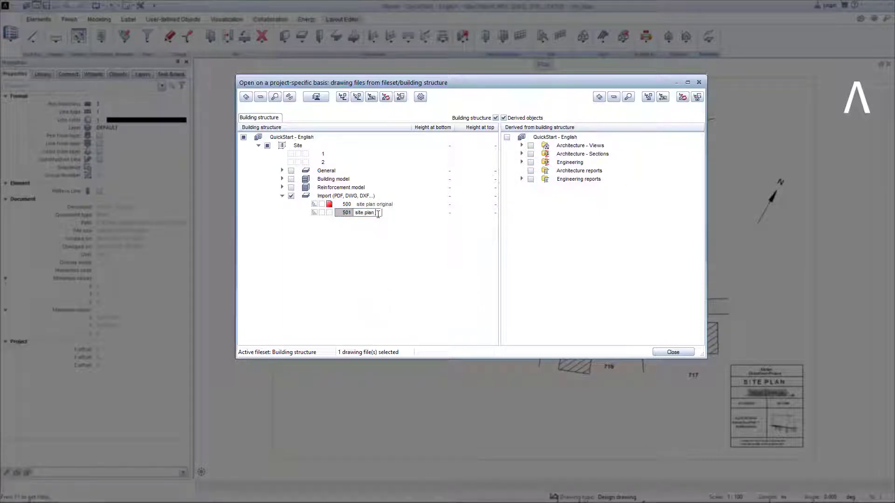
pyautogui.write(' copy')
pyautogui.press('Return')
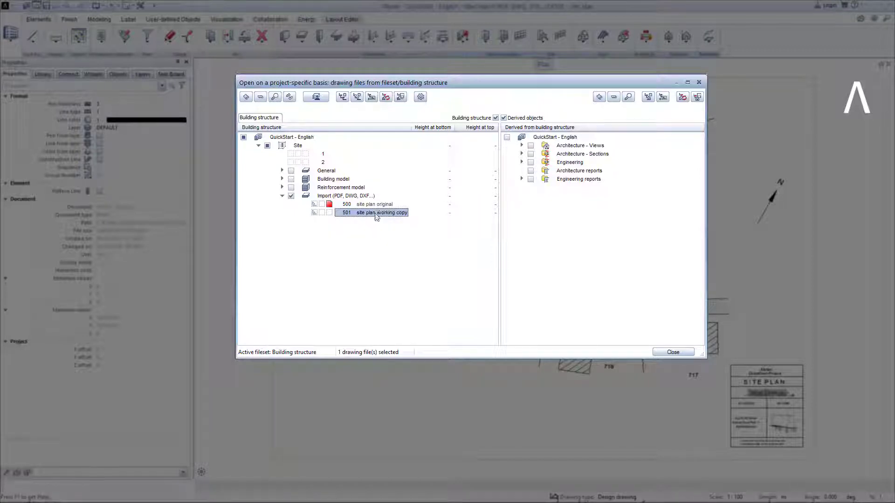
# - Make drawing file 501 current, deselect drawing file 500 and close the drawing file selection
pyautogui.click(315, 205)
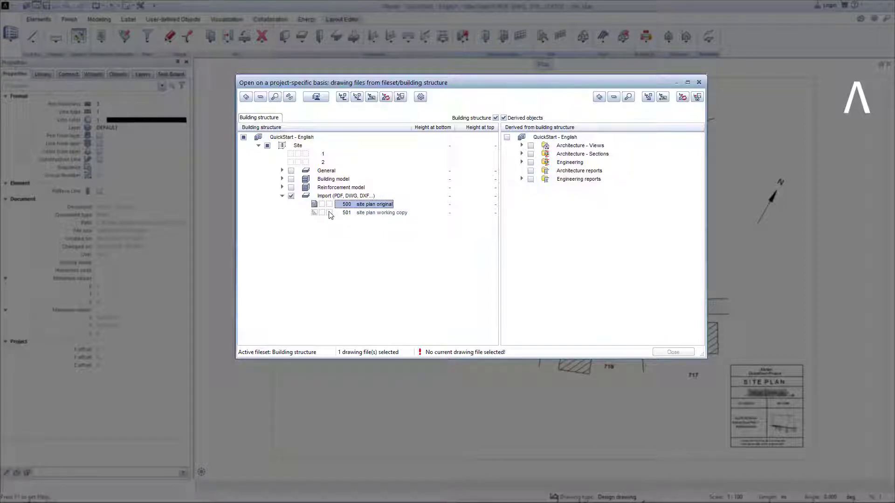
pyautogui.click(330, 214)
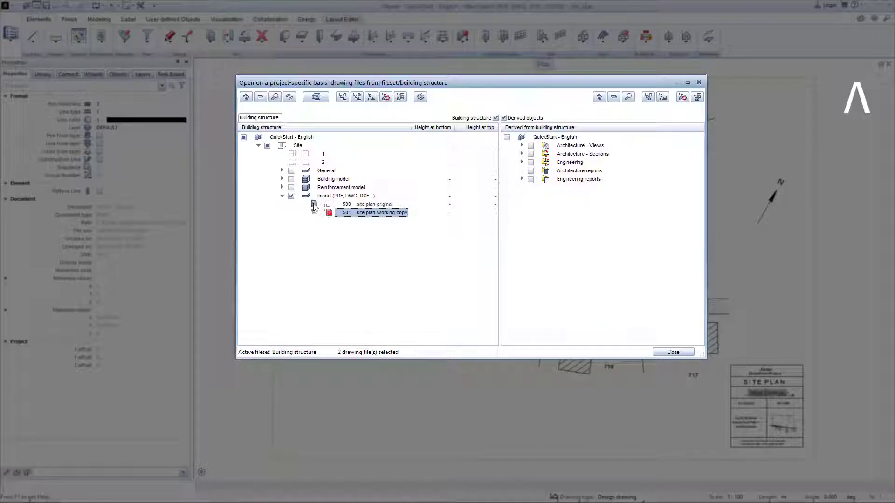
pyautogui.click(314, 205)
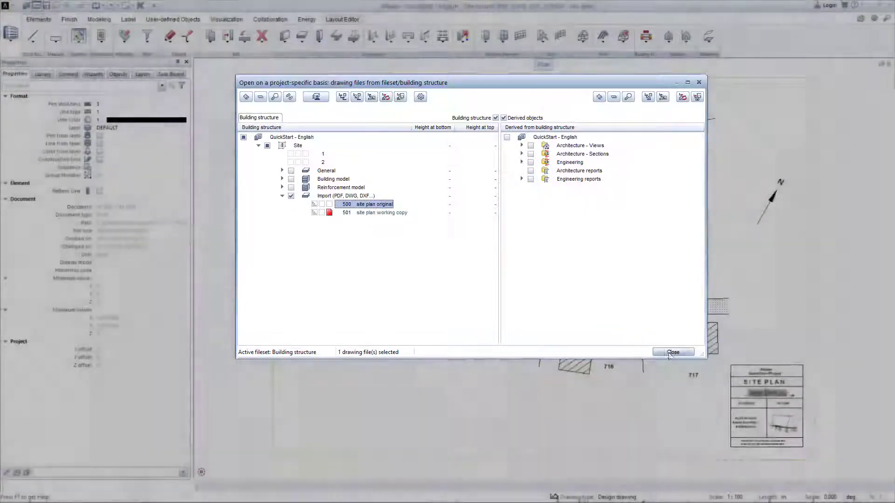
pyautogui.click(673, 353)
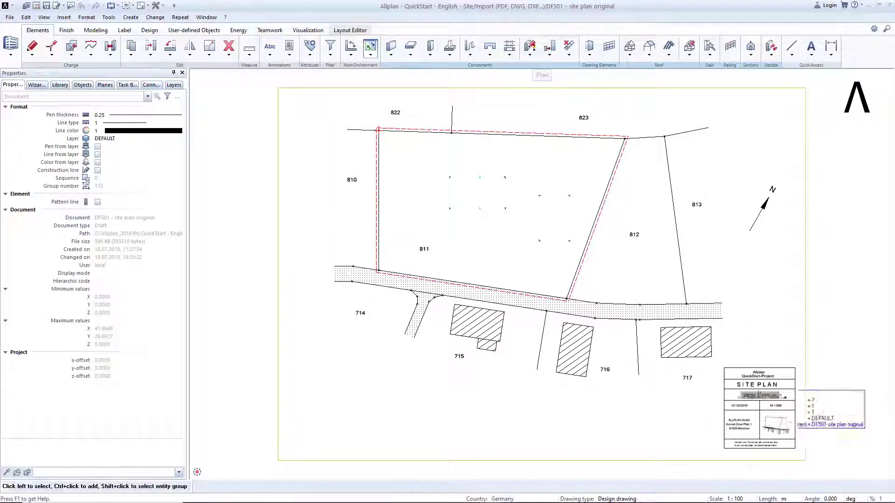
pyautogui.click(10, 54)
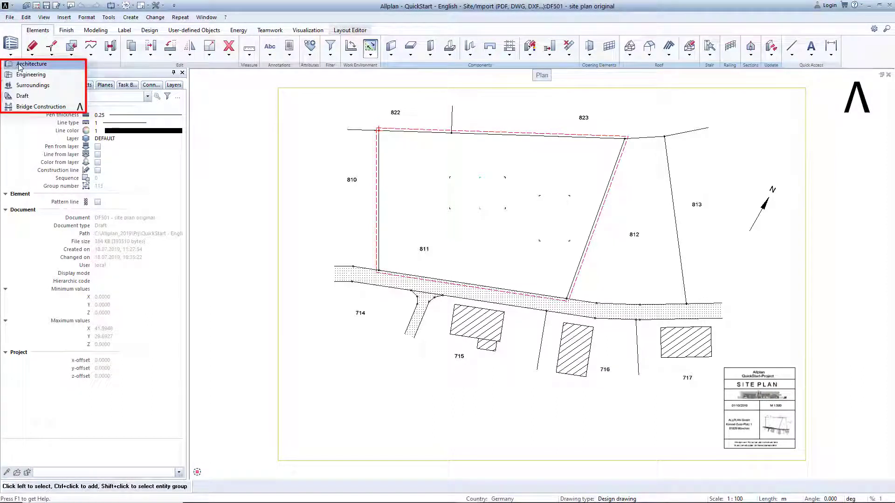
# - Resize the entire site plan from a fixed point by a factor of 5 in the X and Y directions
pyautogui.click(209, 55)
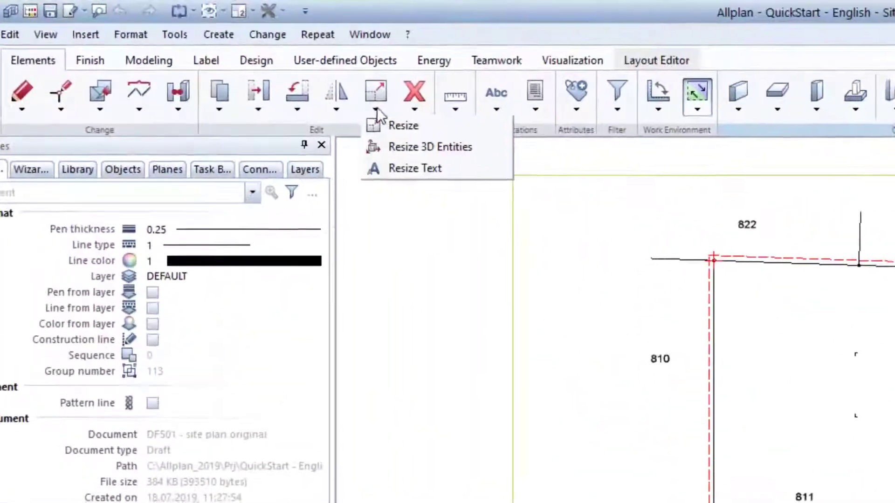
pyautogui.click(394, 125)
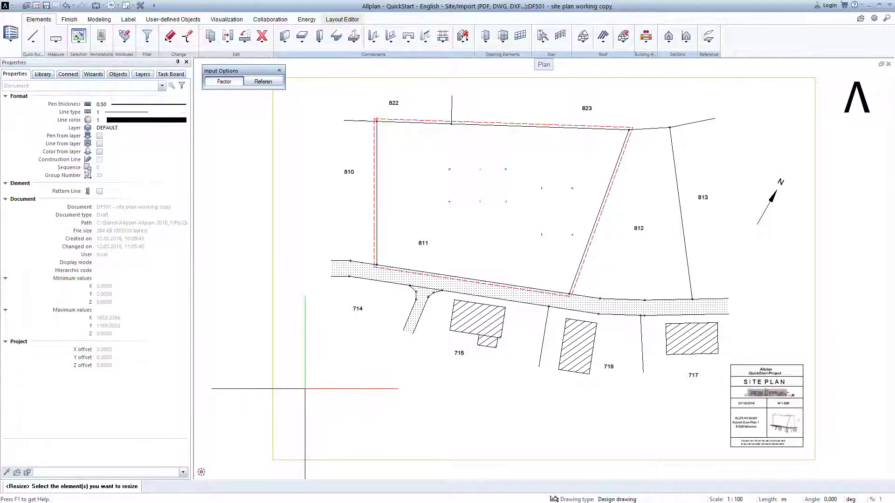
pyautogui.rightClick(305, 388)
pyautogui.rightClick(305, 388)
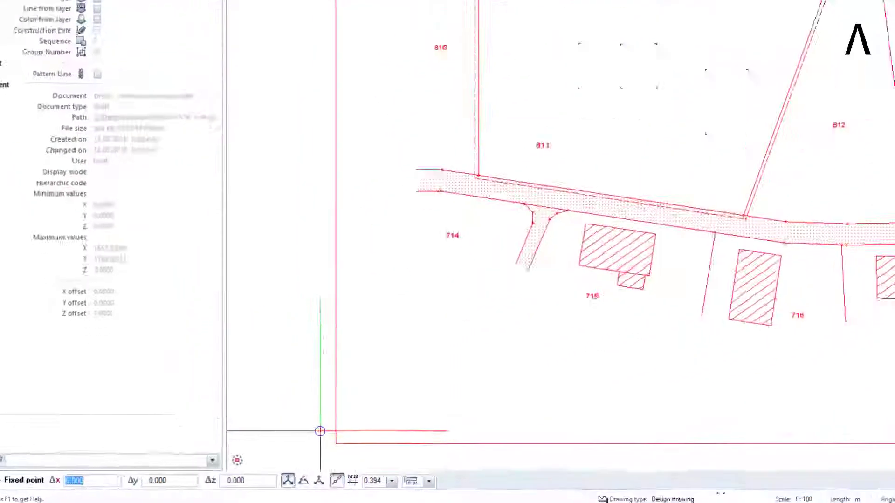
pyautogui.click(437, 415)
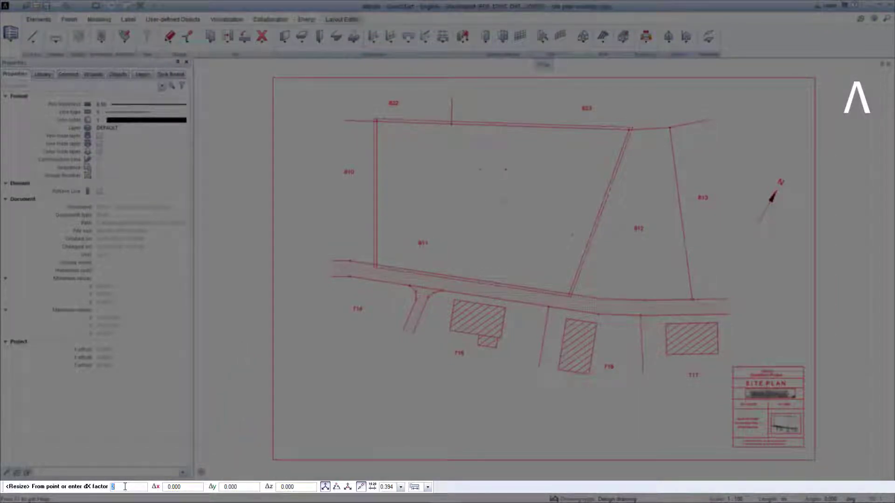
pyautogui.write('5')
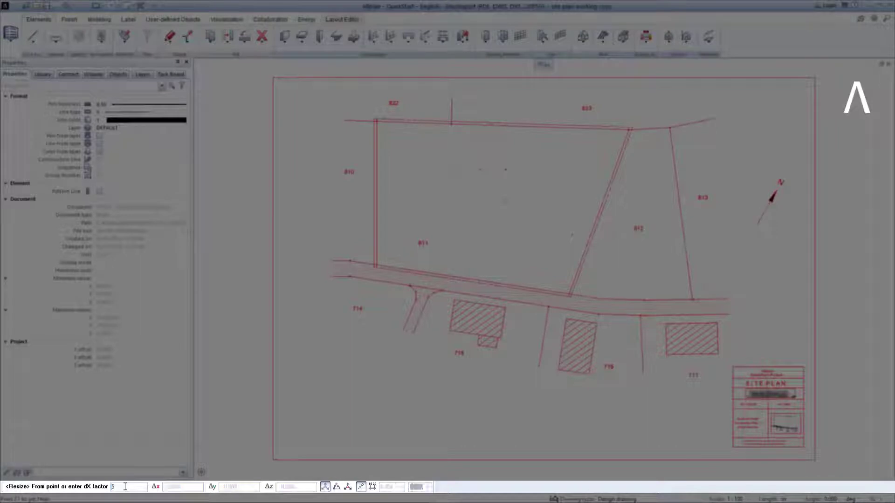
pyautogui.press('Return')
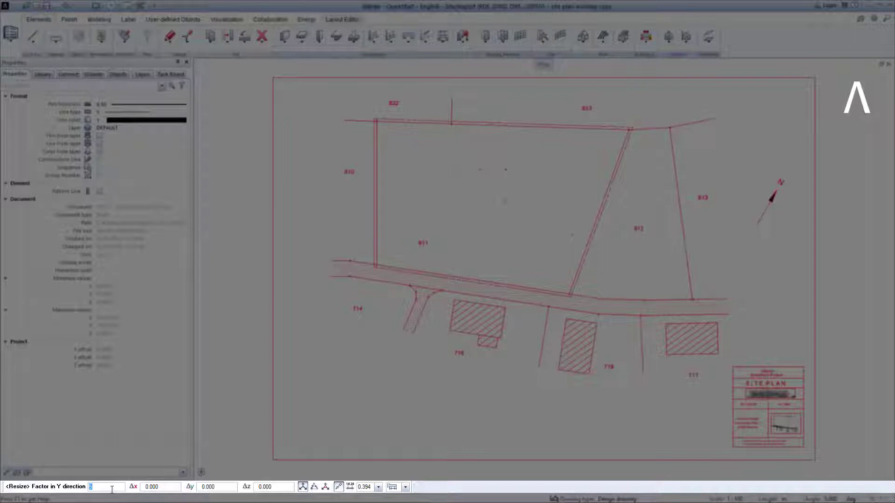
pyautogui.press('Return')
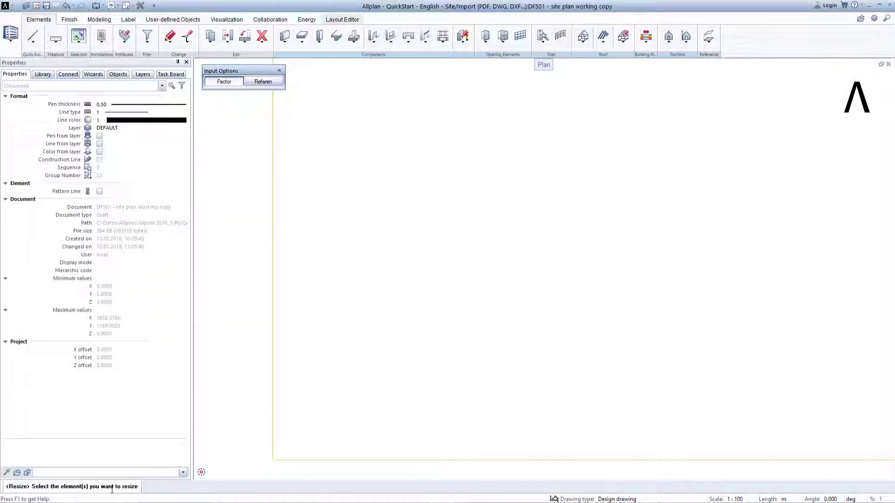
pyautogui.press('Escape')
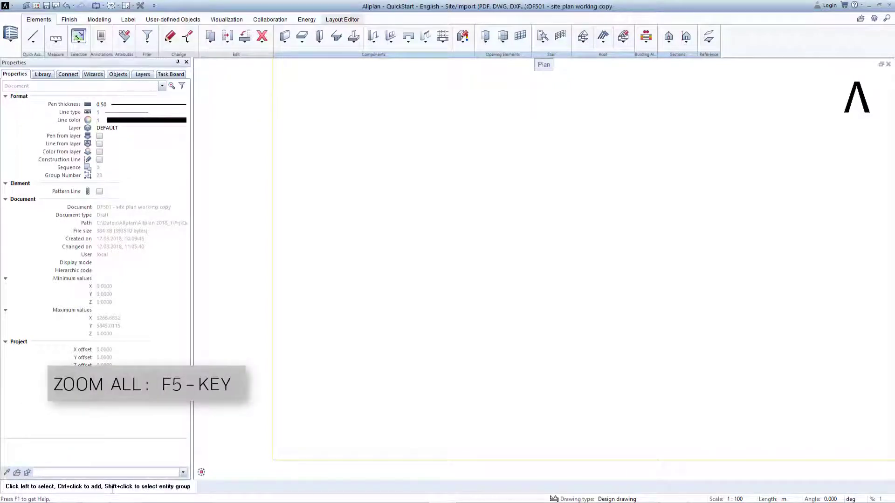
pyautogui.press('F5')
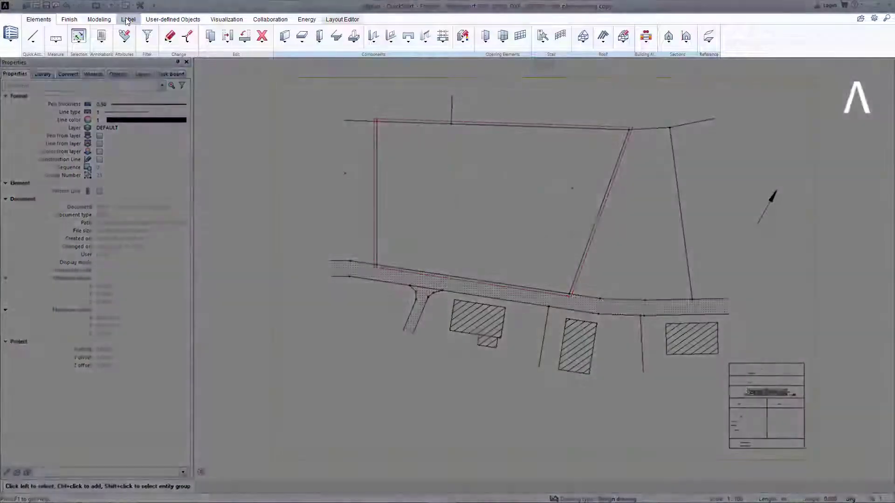
# - Resize all texts in the site plan by a factor of 5
pyautogui.click(127, 20)
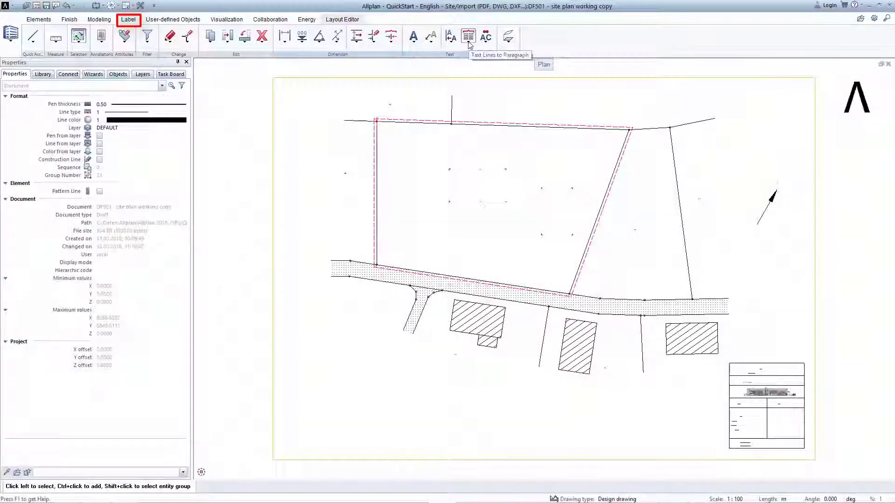
pyautogui.click(468, 37)
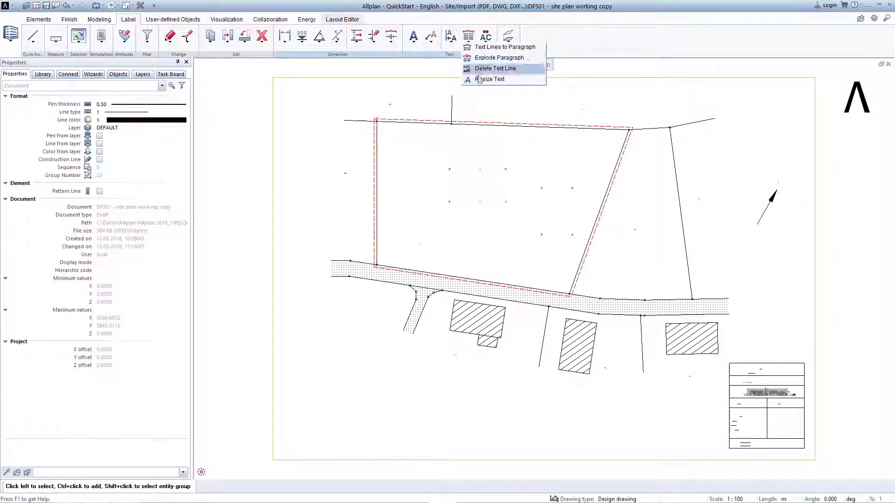
pyautogui.click(485, 79)
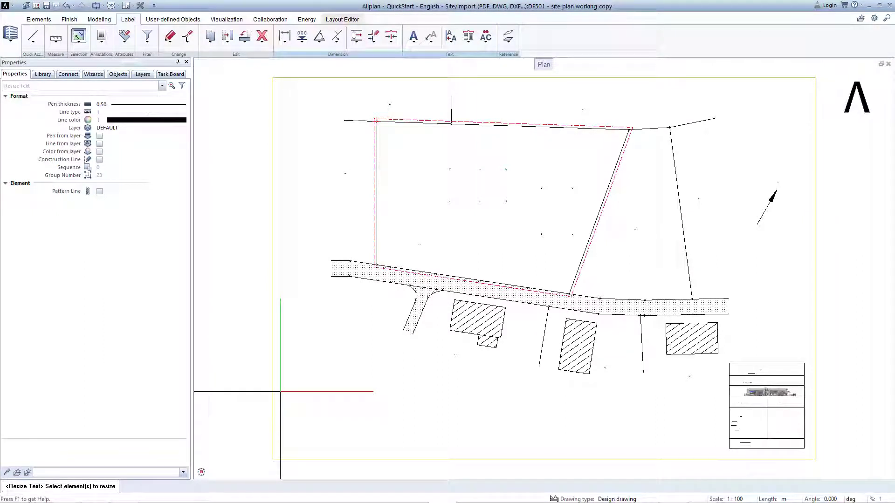
pyautogui.hotkey('ctrl', 'a')
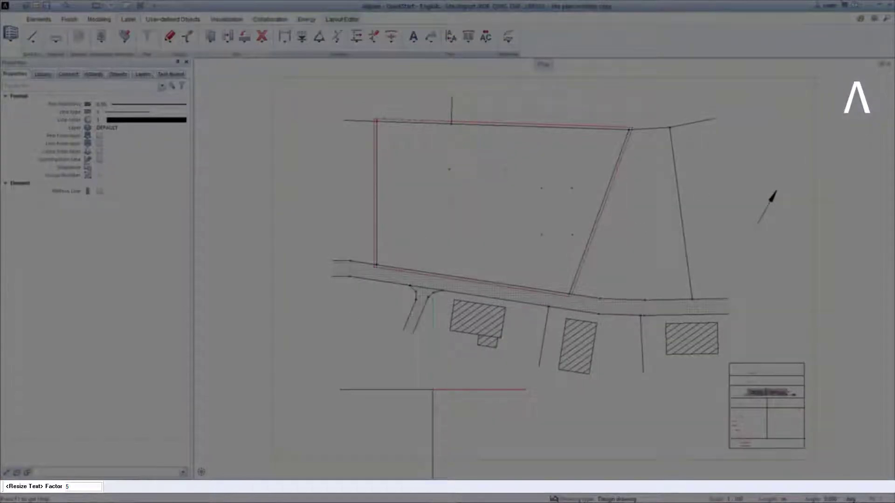
pyautogui.press('Return')
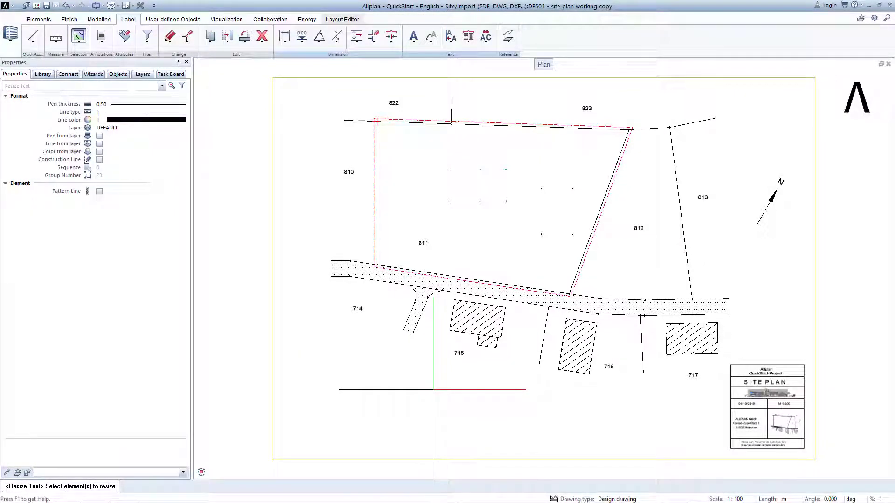
pyautogui.press('Escape')
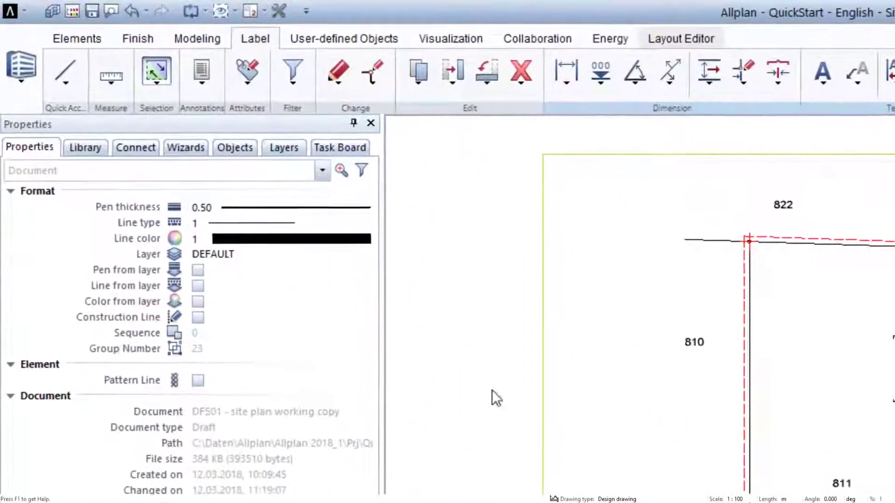
# - Make Basement drawing file 111 current, keeping the site plan working copy (501) open in edit mode
pyautogui.click(74, 11)
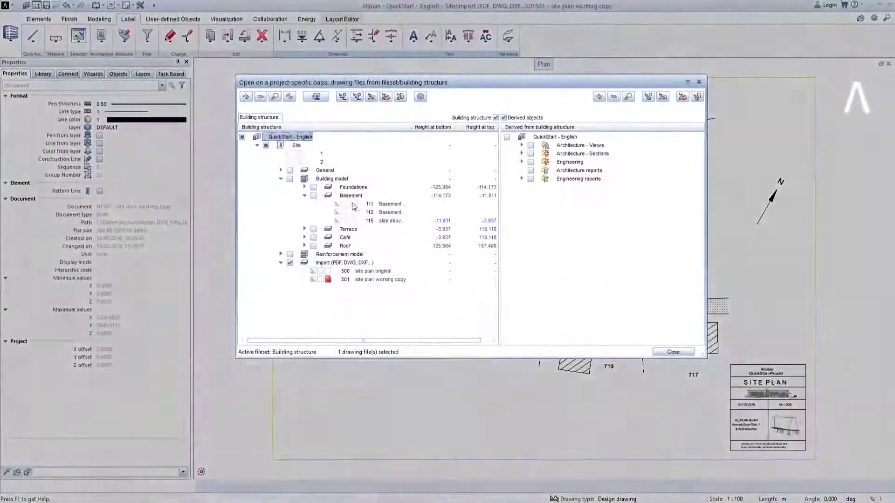
pyautogui.click(353, 205)
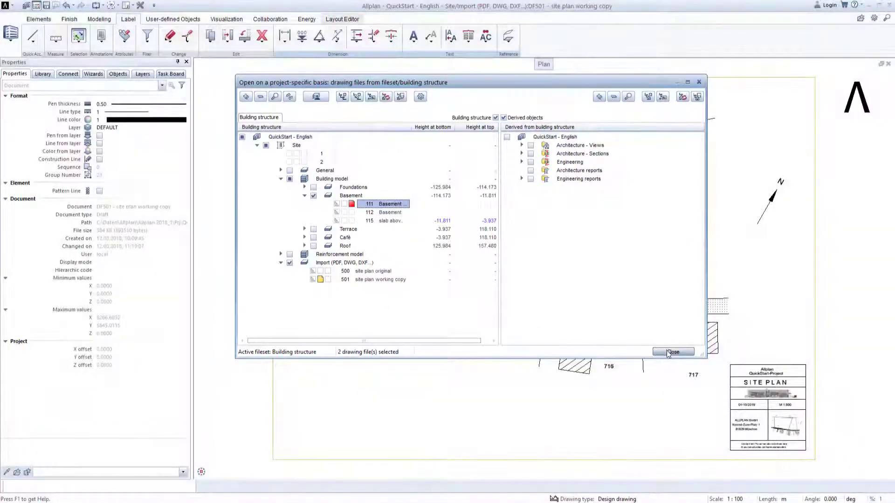
pyautogui.click(671, 352)
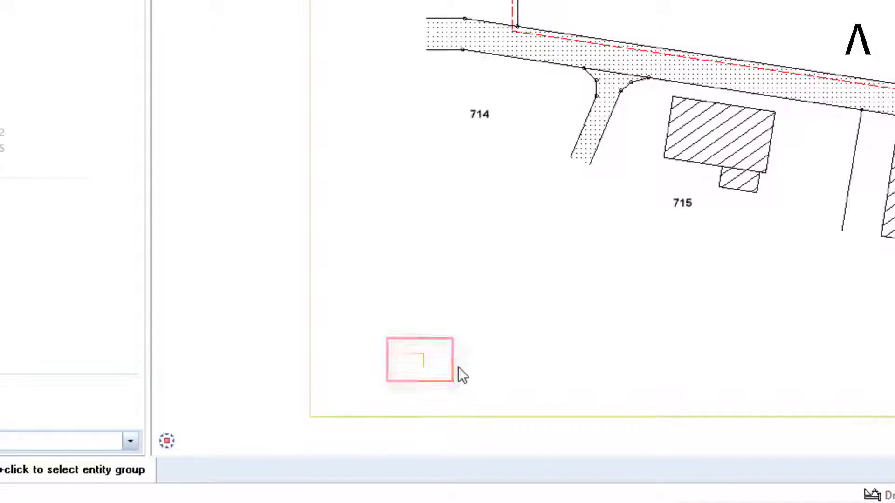
# - Select the two construction lines near the site plan's lower-left corner to examine their properties, and clear the selection
pyautogui.moveTo(364, 337); pyautogui.dragTo(452, 382)
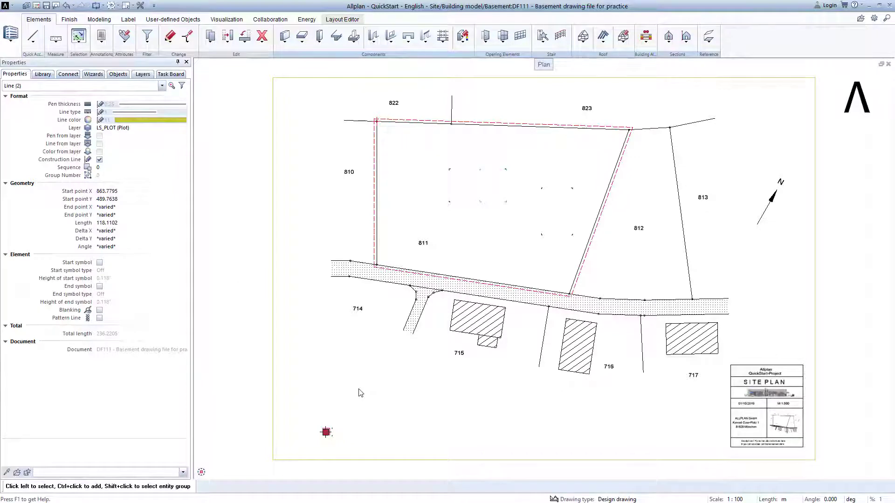
pyautogui.press('Escape')
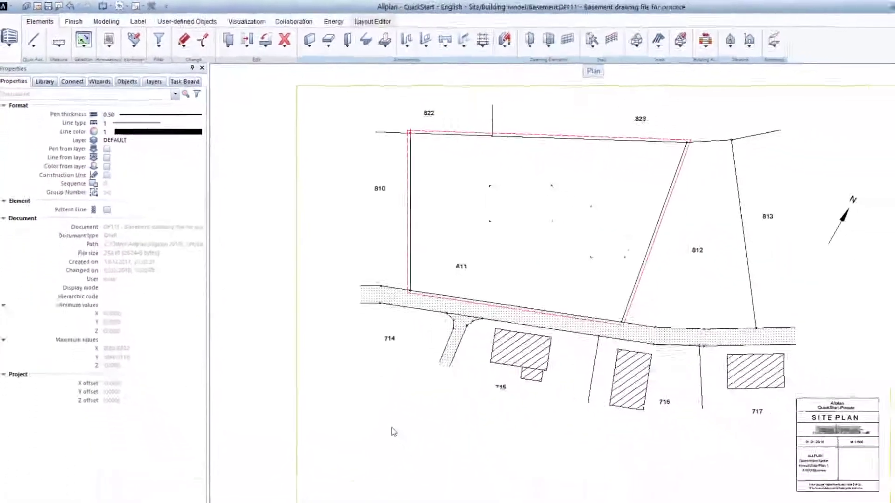
# - Select everything in the drawing except the two construction lines near the site plan's lower-left corner
pyautogui.hotkey('ctrl', 'a')
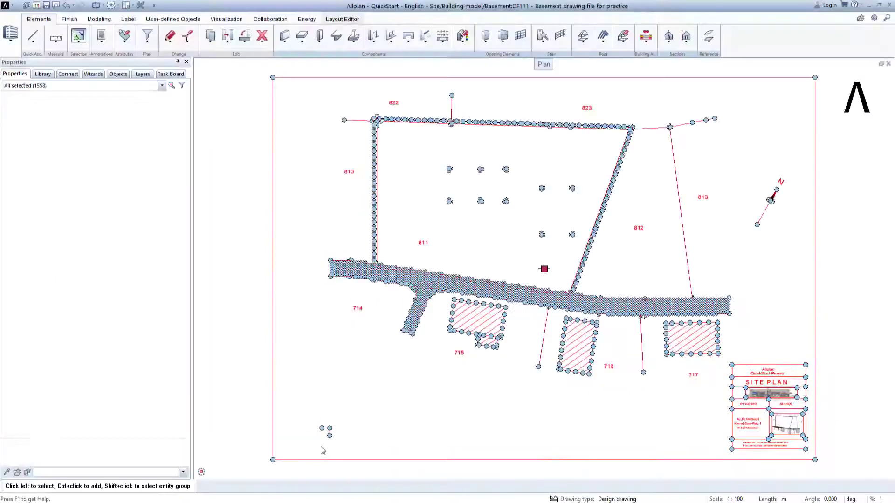
pyautogui.scroll(5, 323, 450)
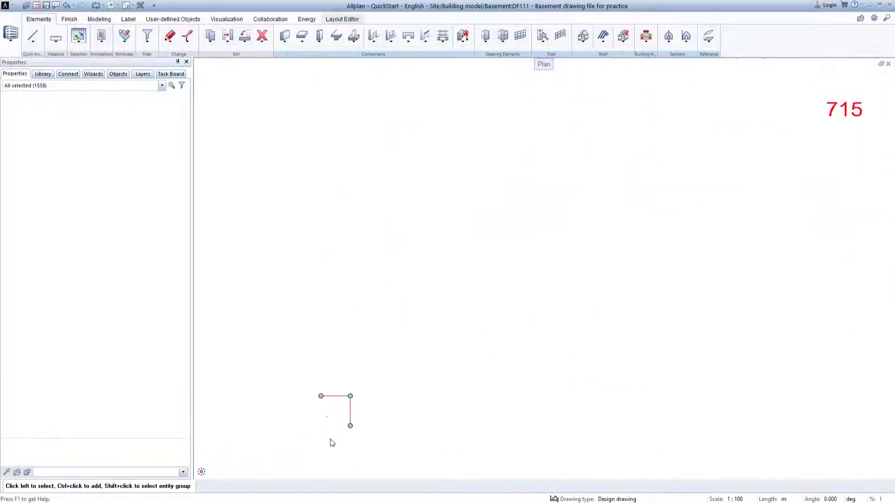
pyautogui.scroll(4, 333, 436)
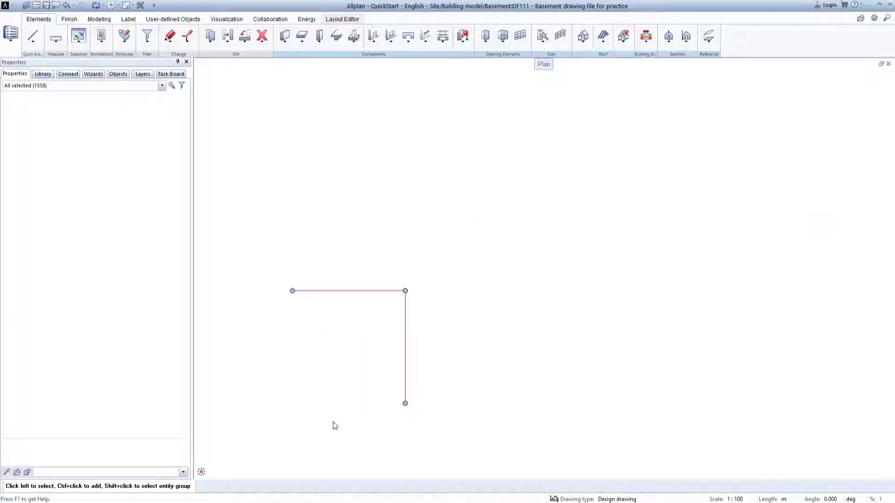
pyautogui.click(358, 291)
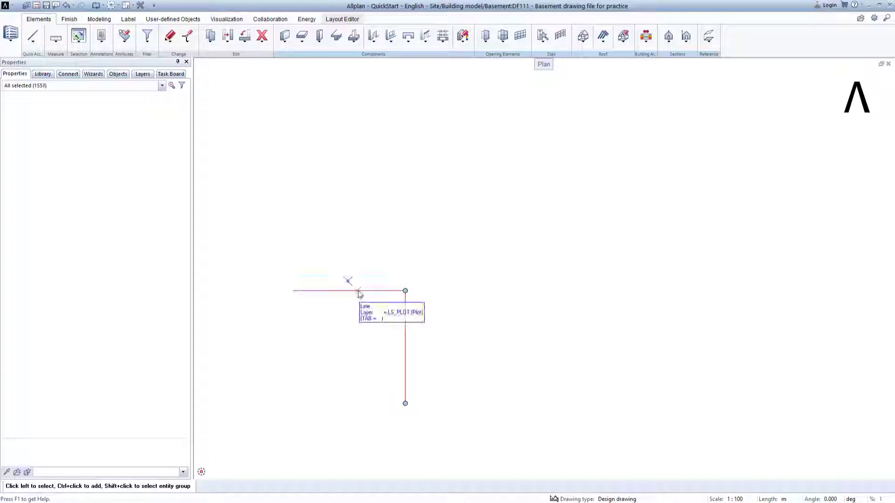
pyautogui.press('Delete')
pyautogui.press('Delete')
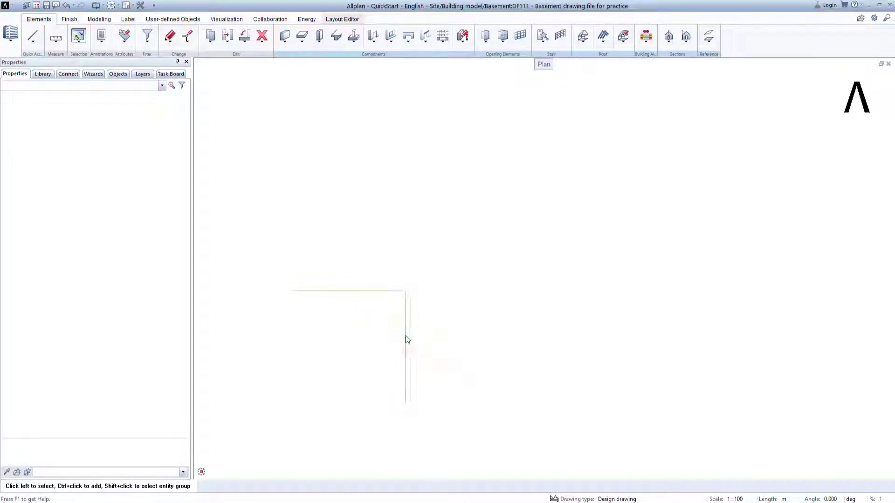
pyautogui.middleClick(444, 349)
pyautogui.middleClick(444, 348)
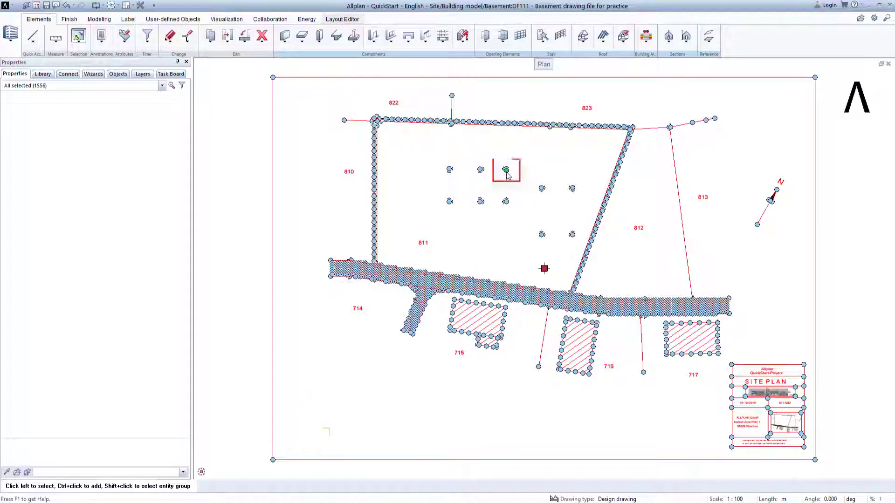
# - Move the selected site plan from the inner corner point of the six-mark group's upper-right corner mark to the corner where the two construction lines meet
pyautogui.moveTo(505, 172)
pyautogui.scroll(2, 508, 181)
pyautogui.scroll(6, 509, 183)
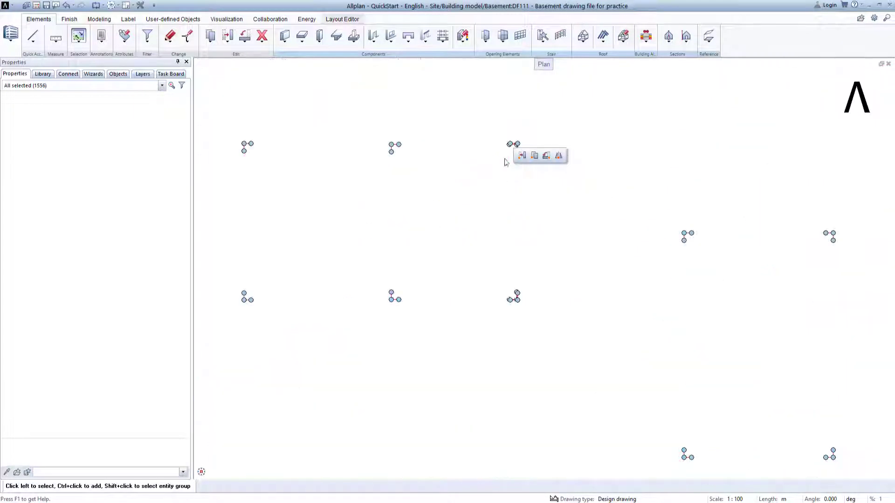
pyautogui.moveTo(550, 130); pyautogui.dragTo(485, 250, button='middle')
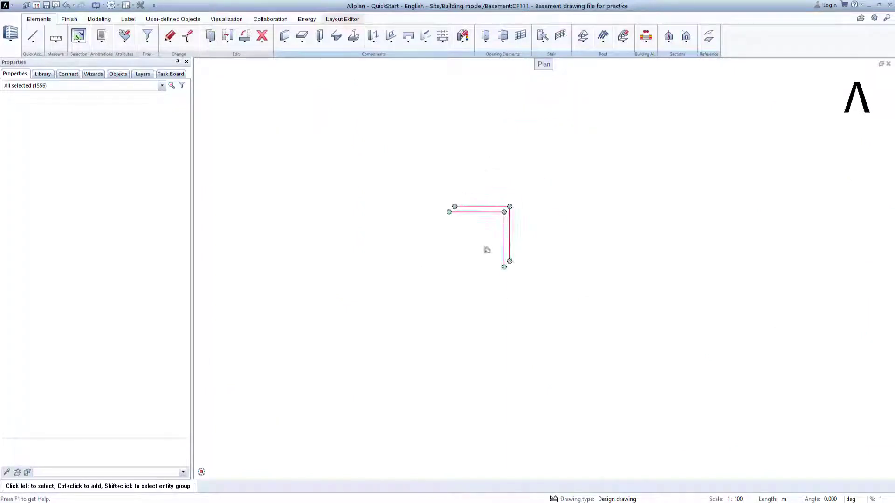
pyautogui.moveTo(503, 213)
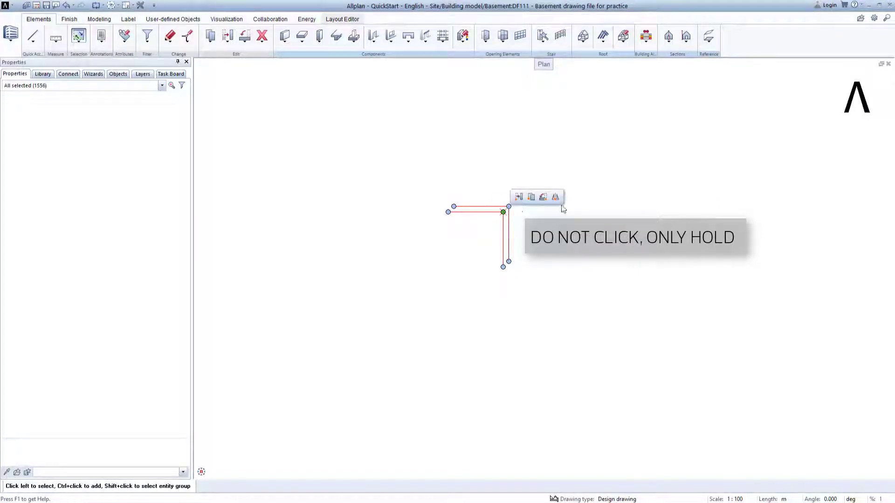
pyautogui.click(518, 197)
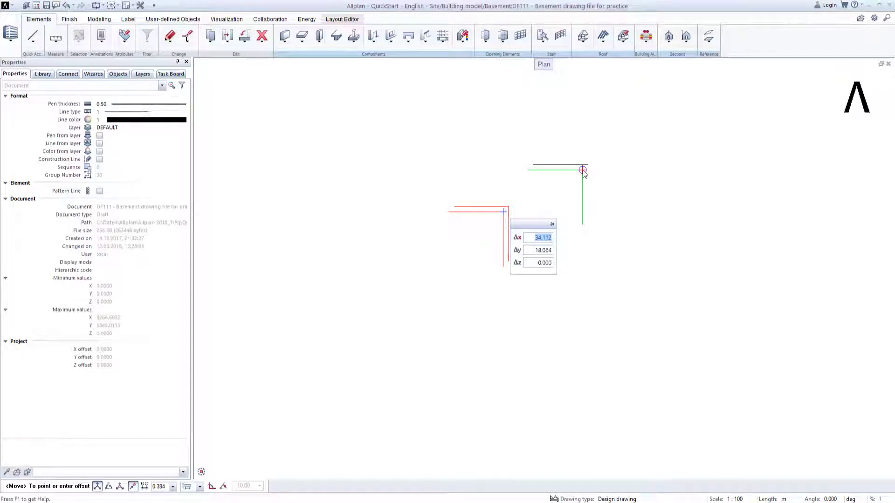
pyautogui.scroll(-5, 541, 208)
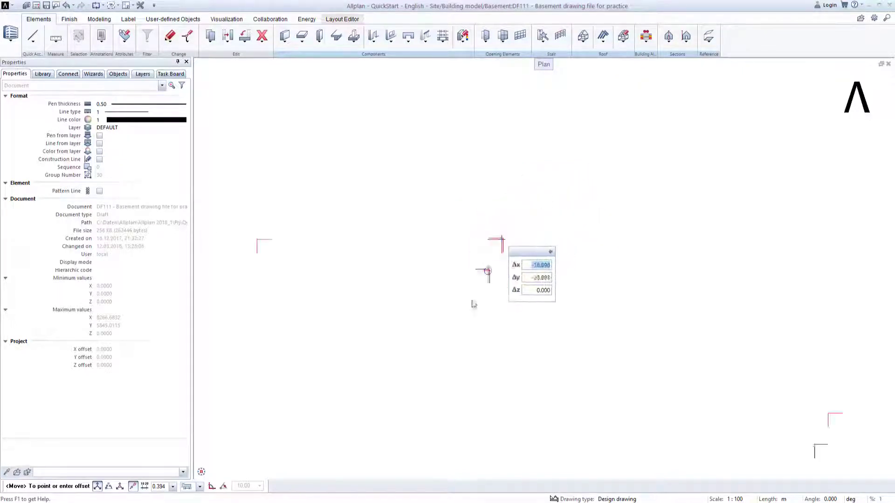
pyautogui.scroll(-5, 440, 319)
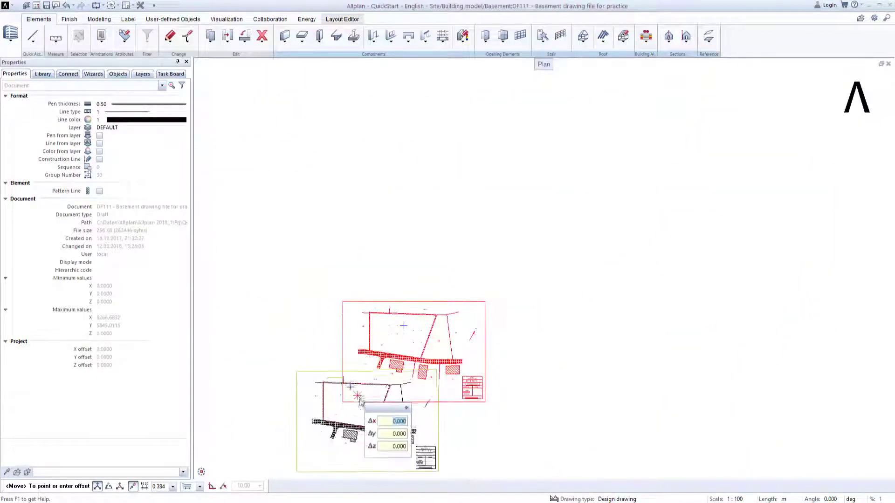
pyautogui.scroll(2, 361, 397)
pyautogui.scroll(4, 361, 397)
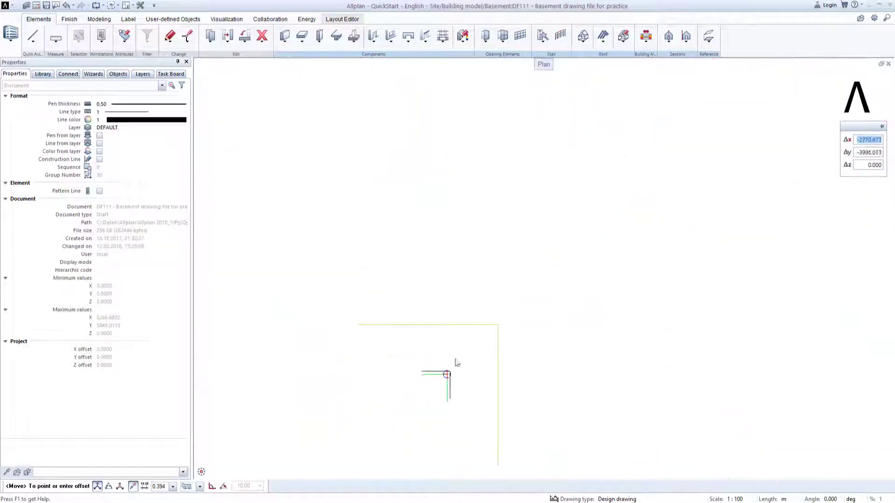
pyautogui.click(499, 325)
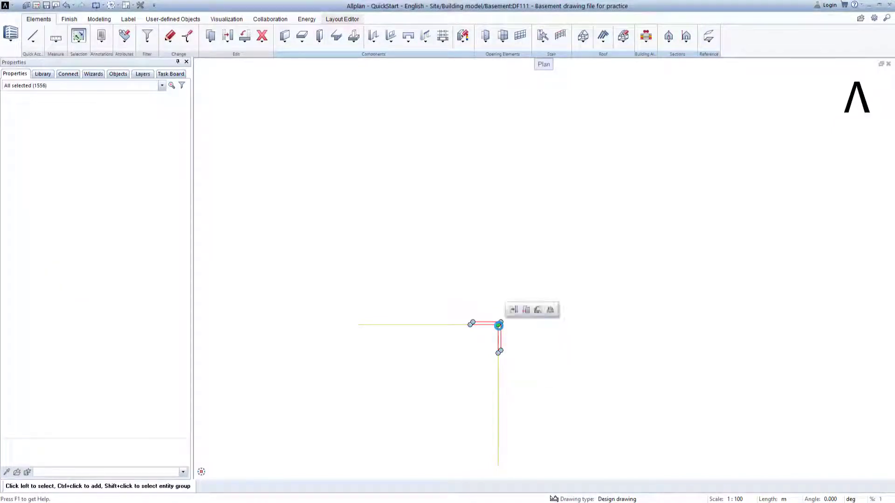
pyautogui.middleClick(561, 349)
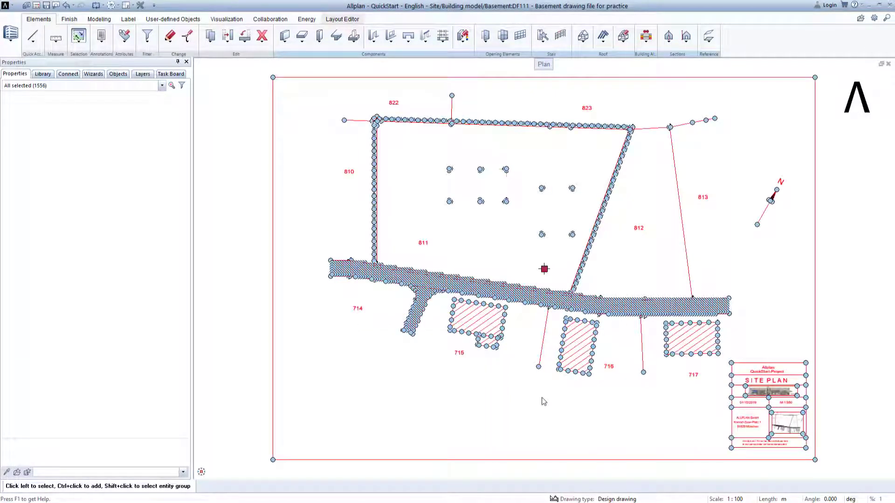